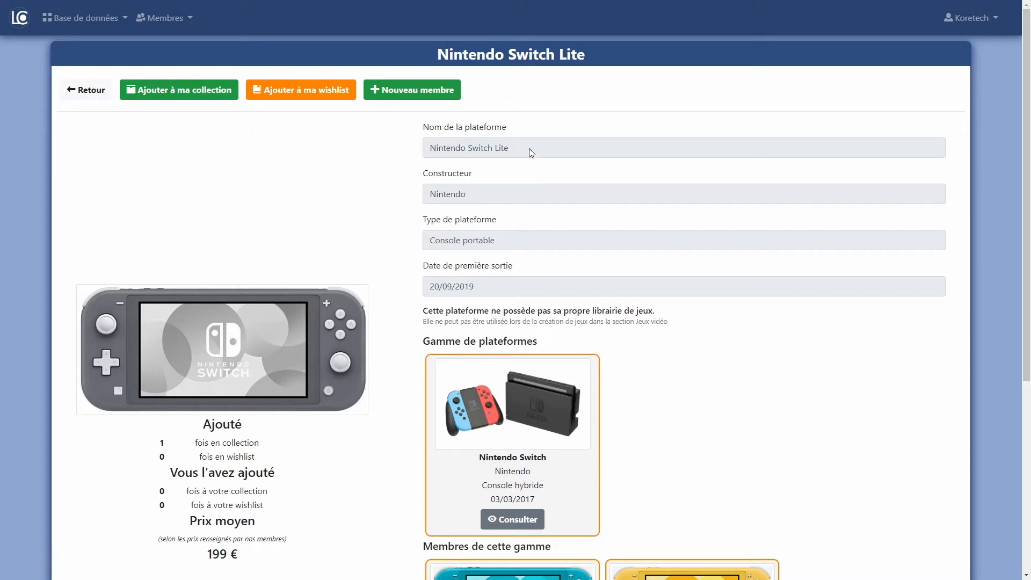
left_click_drag(527, 154, 437, 149)
left_click(694, 410)
left_click(694, 448)
left_click_drag(436, 290, 484, 292)
left_click(755, 372)
Step: Start a new member of the Nintendo Switch Lite range named "Nintendo Switch Lite - Corail", with Nintendo as its manufacturer
left_click(448, 99)
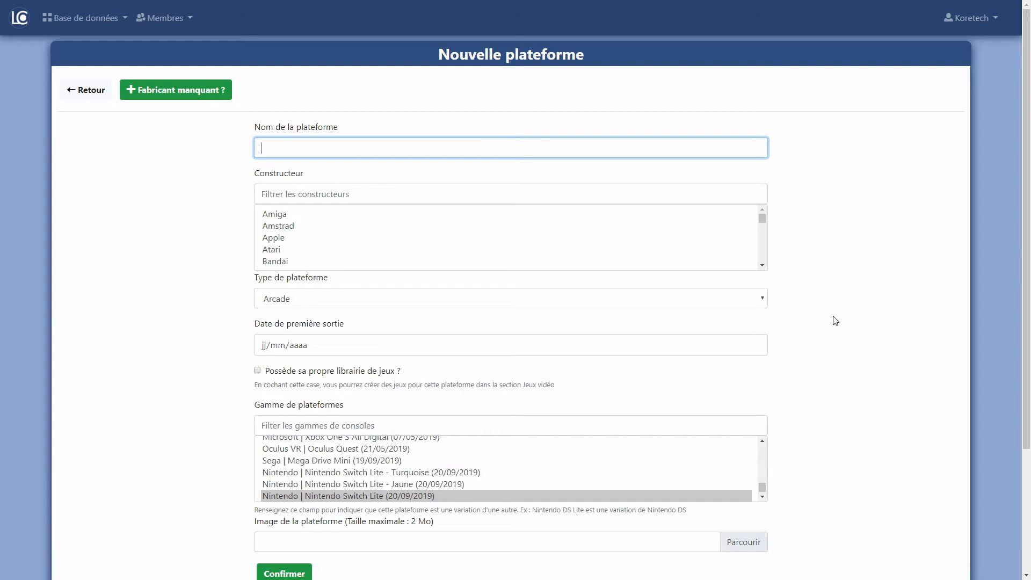
type("Nintendo Switch Lite - Corail")
key("Tab")
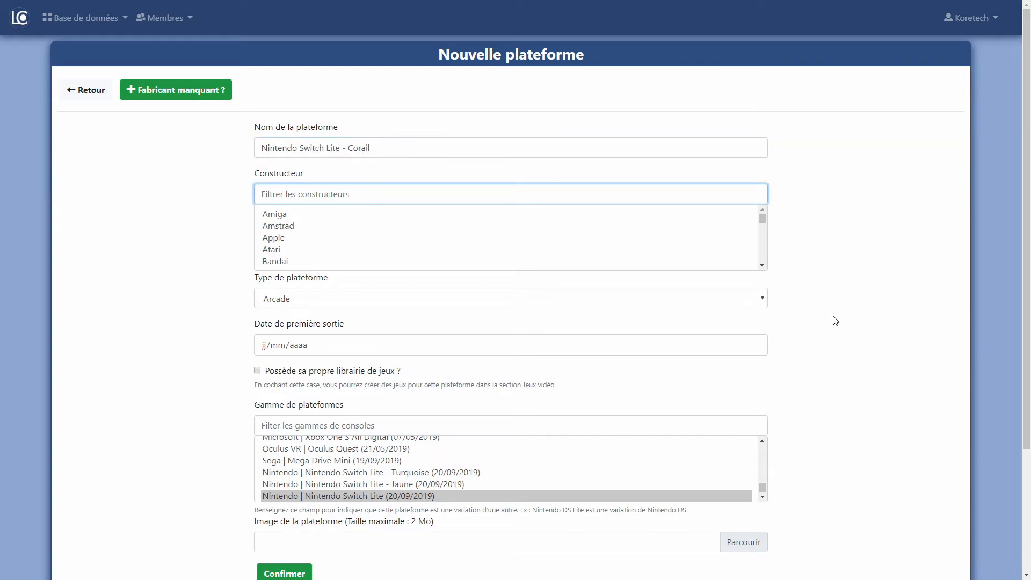
type("nin")
key("Tab")
key("Down")
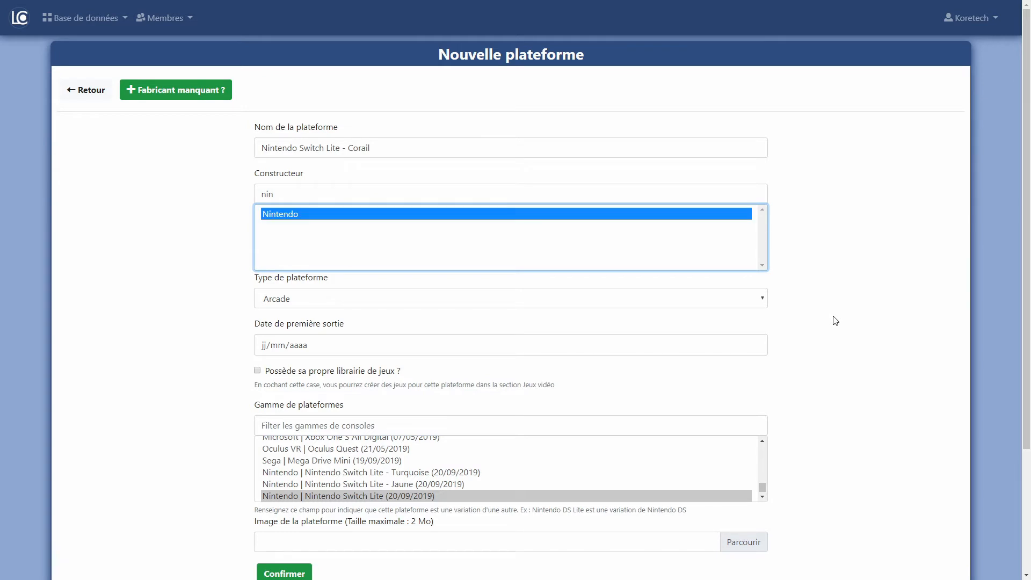
Step: Set the new platform's type to Console portable and its first release date to 20/03/2020
left_click(736, 299)
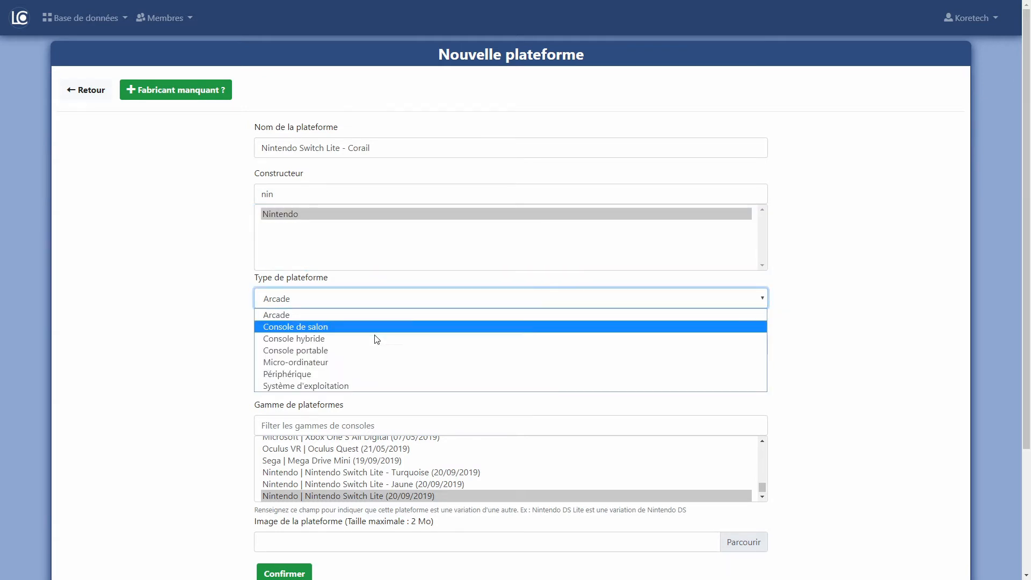
left_click(375, 351)
left_click(265, 347)
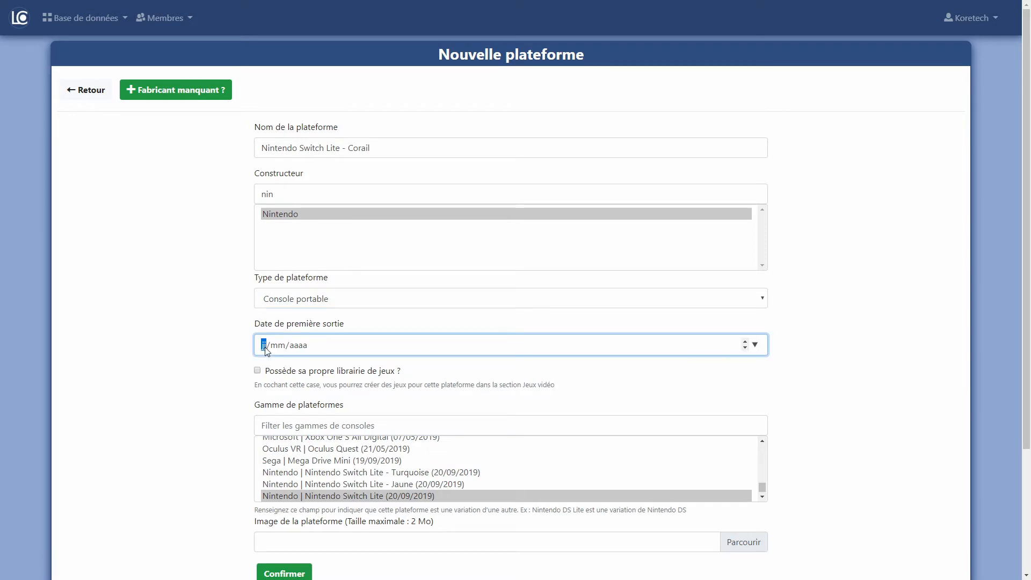
type("20032020")
left_click(290, 381)
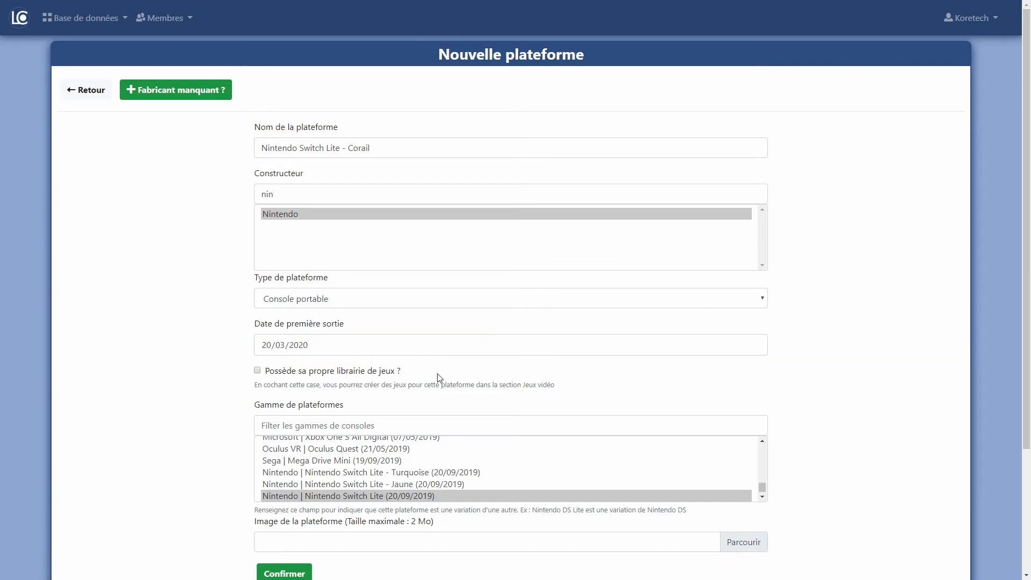
left_click_drag(438, 376, 196, 389)
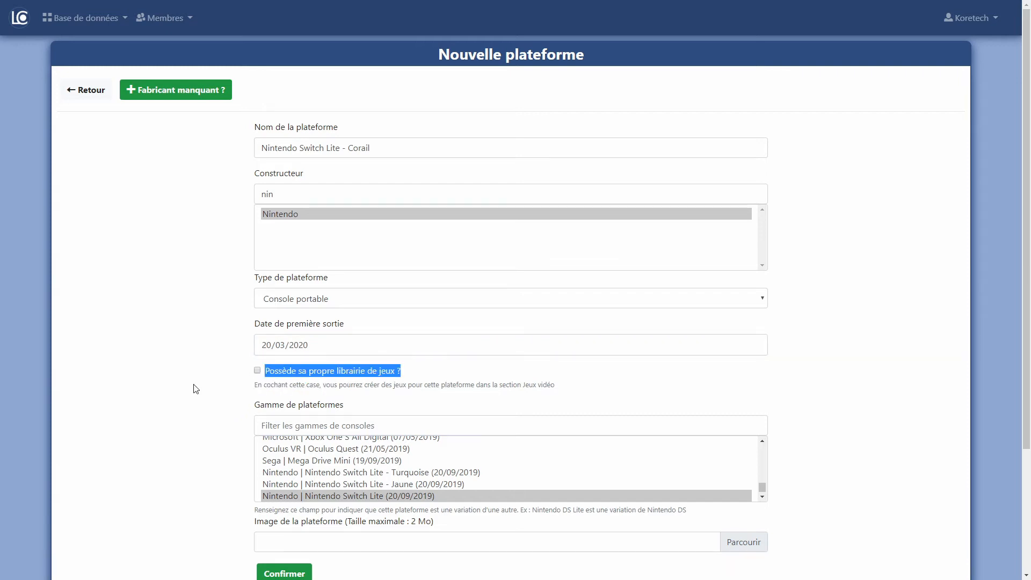
left_click(225, 387)
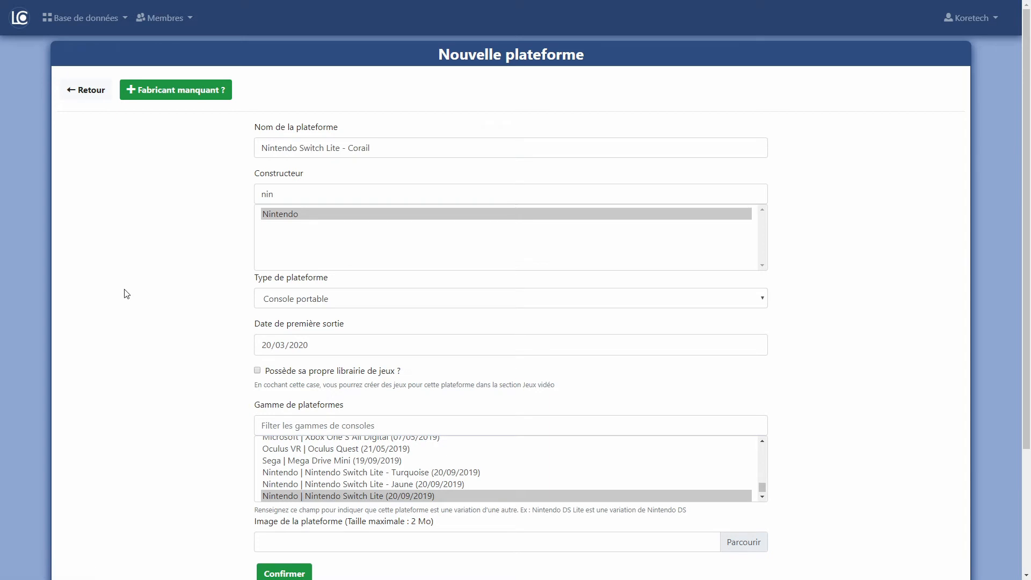
Step: Select Nintendo Switch Lite as the platform range, attach the image Switch-Lite-Coral-Front-resized.jpg and submit the new platform
scroll(128, 302, "down", 1)
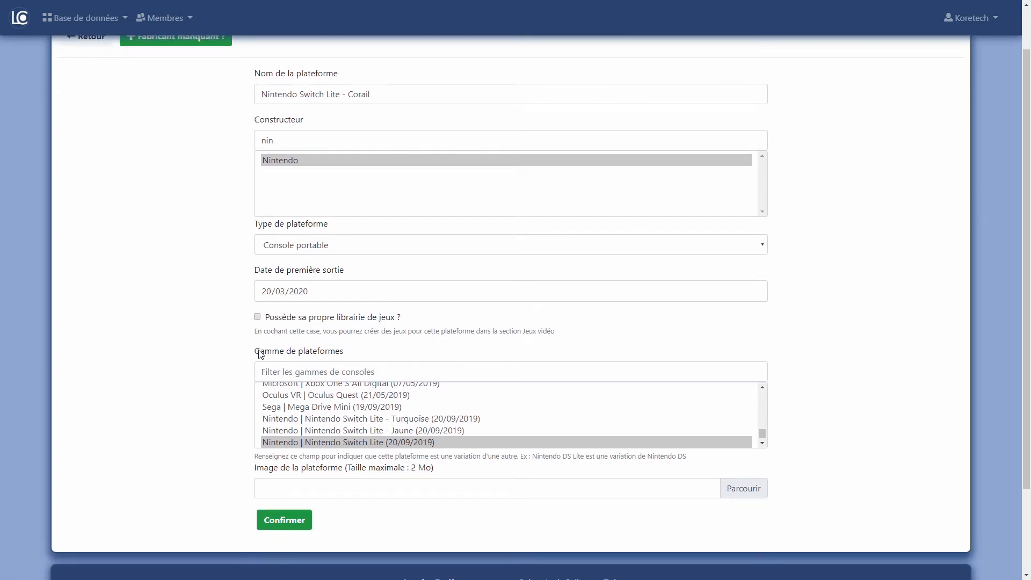
left_click_drag(253, 355, 352, 354)
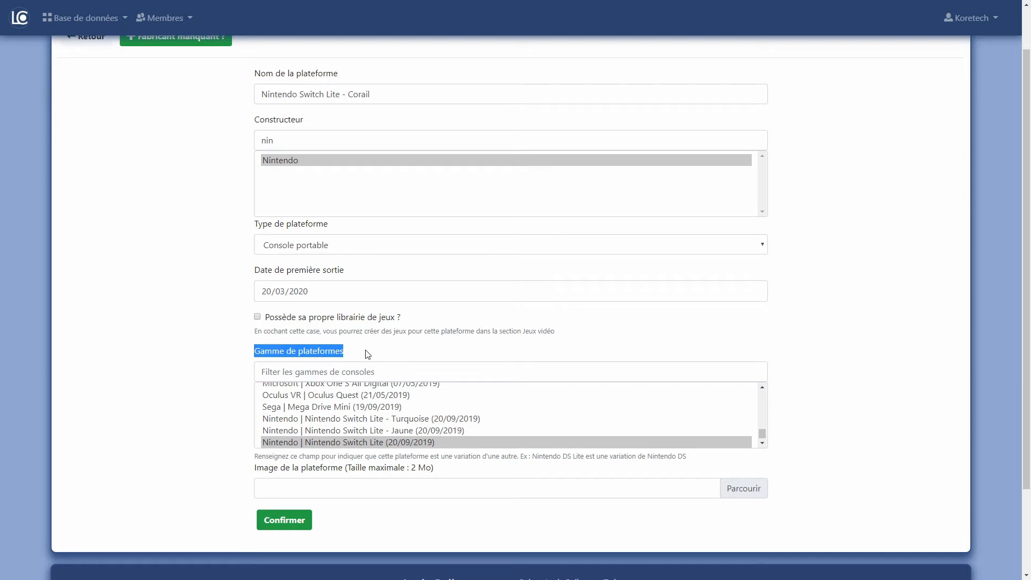
left_click(307, 442)
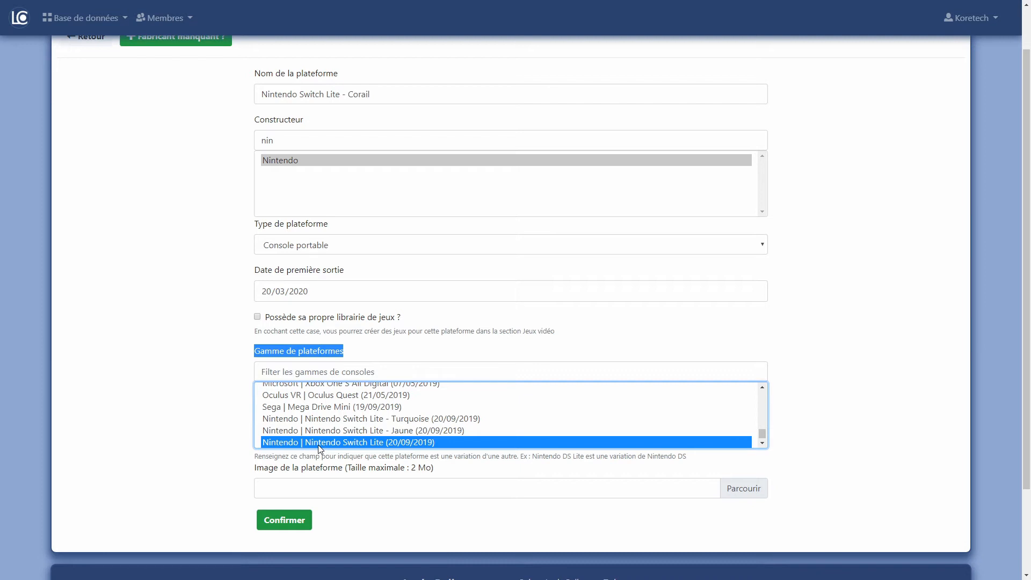
left_click(451, 496)
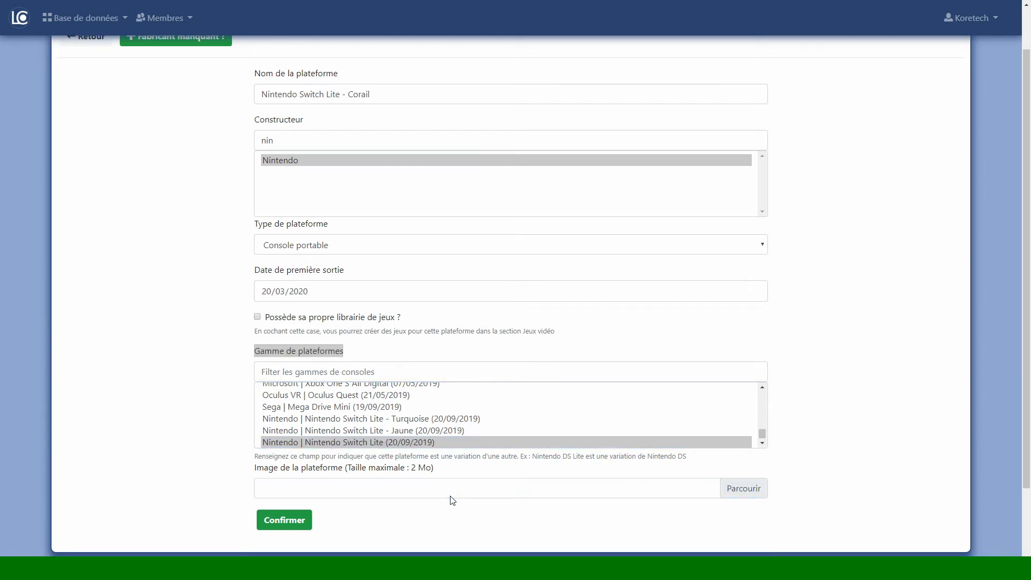
key("Return")
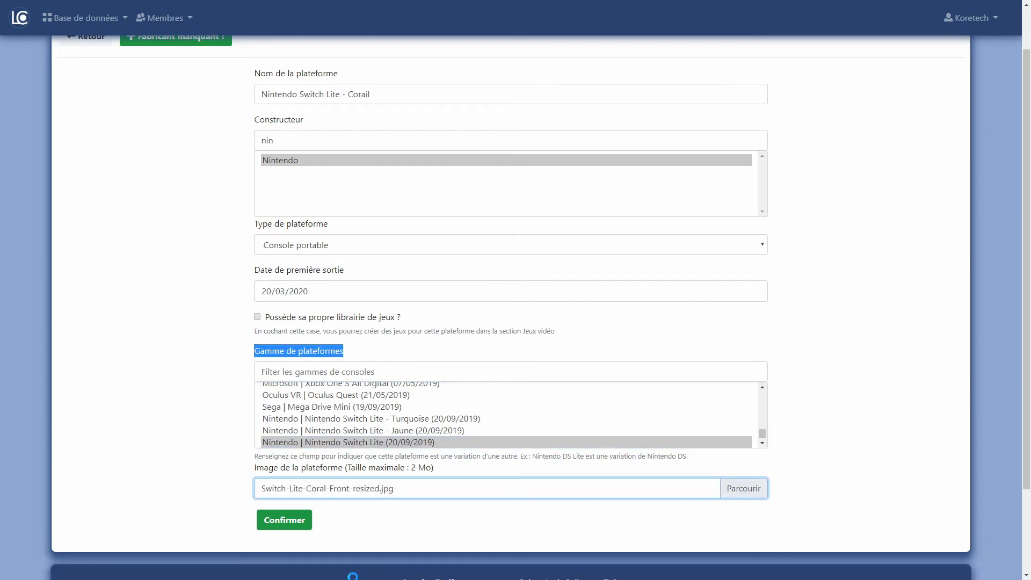
left_click(282, 529)
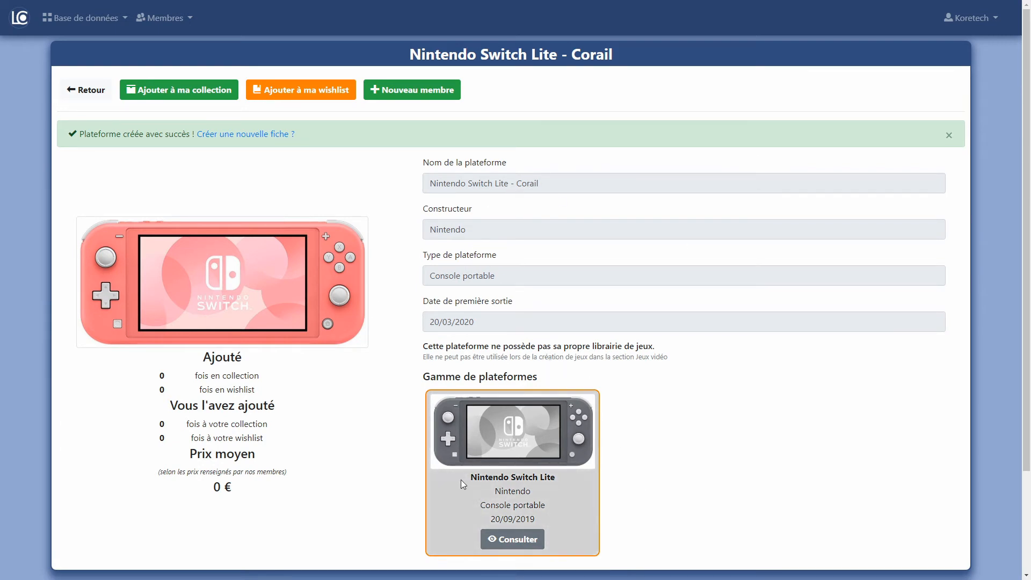
Step: Open the parent Nintendo Switch Lite record and examine the members of its range
left_click_drag(461, 479, 557, 479)
left_click(520, 542)
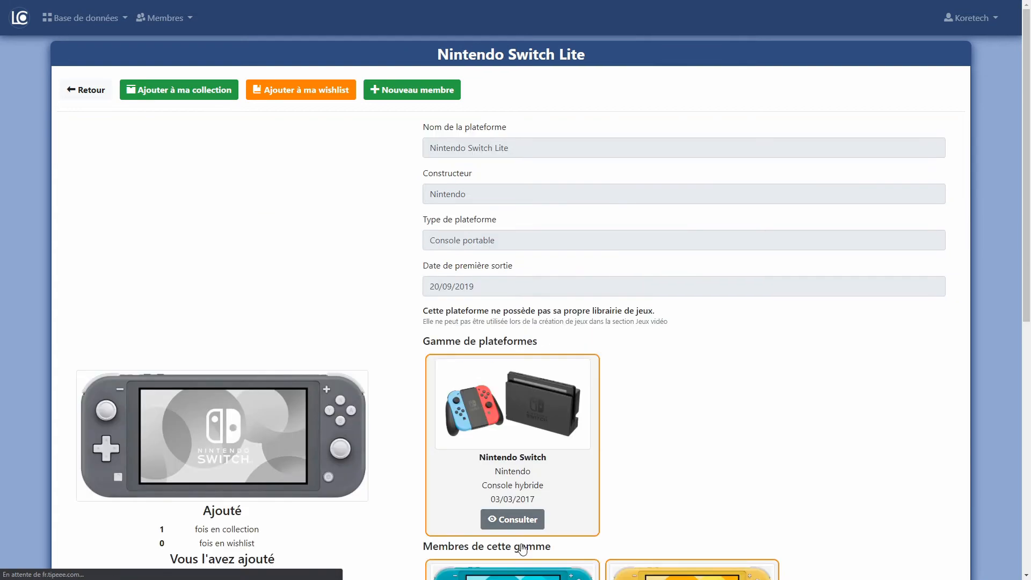
scroll(522, 547, "down", 6)
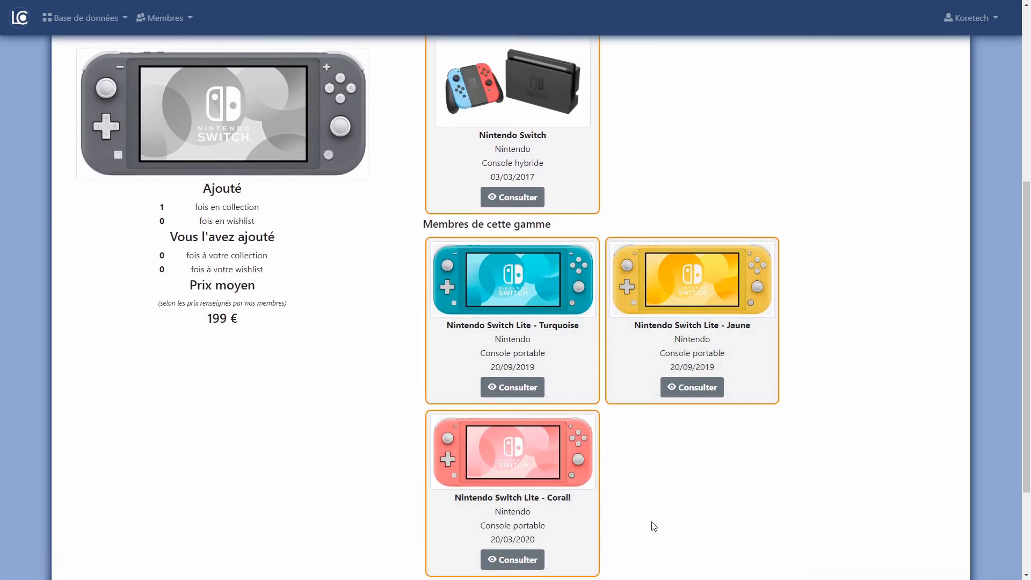
scroll(654, 526, "up", 2)
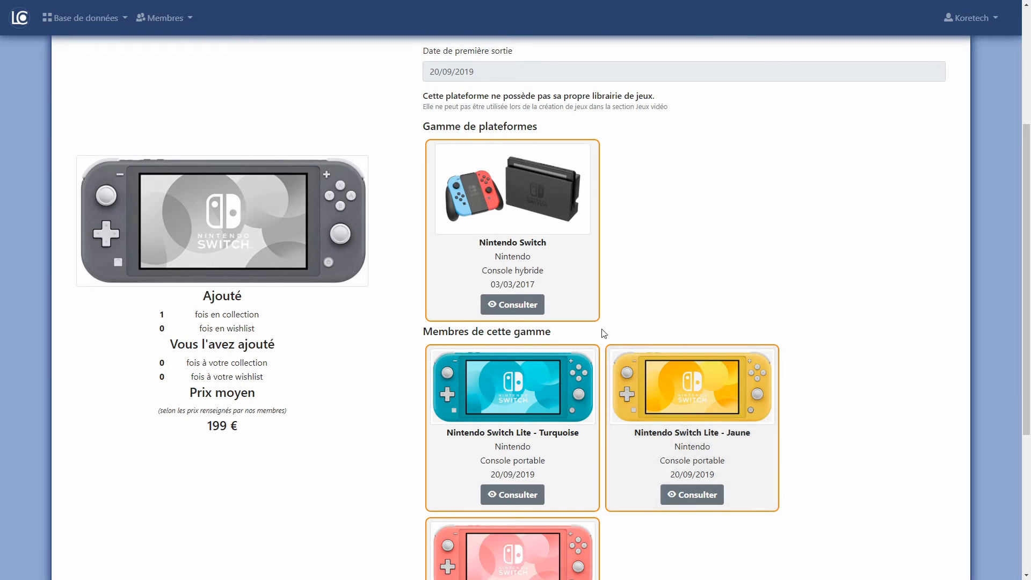
Step: Open the parent Nintendo Switch record, go back into its Nintendo Switch Lite member and examine the linked variants
left_click(537, 310)
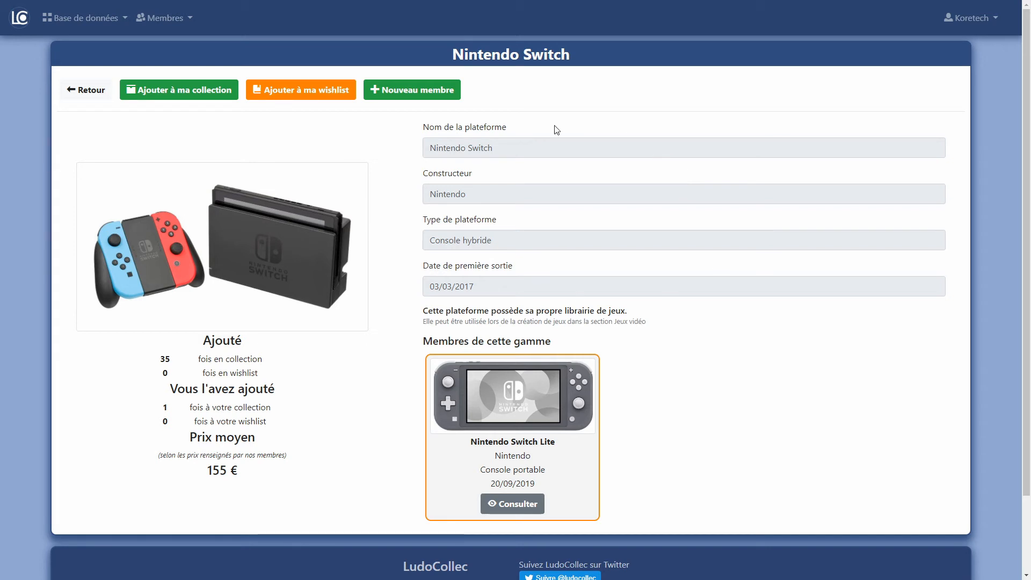
left_click(516, 505)
scroll(519, 508, "down", 4)
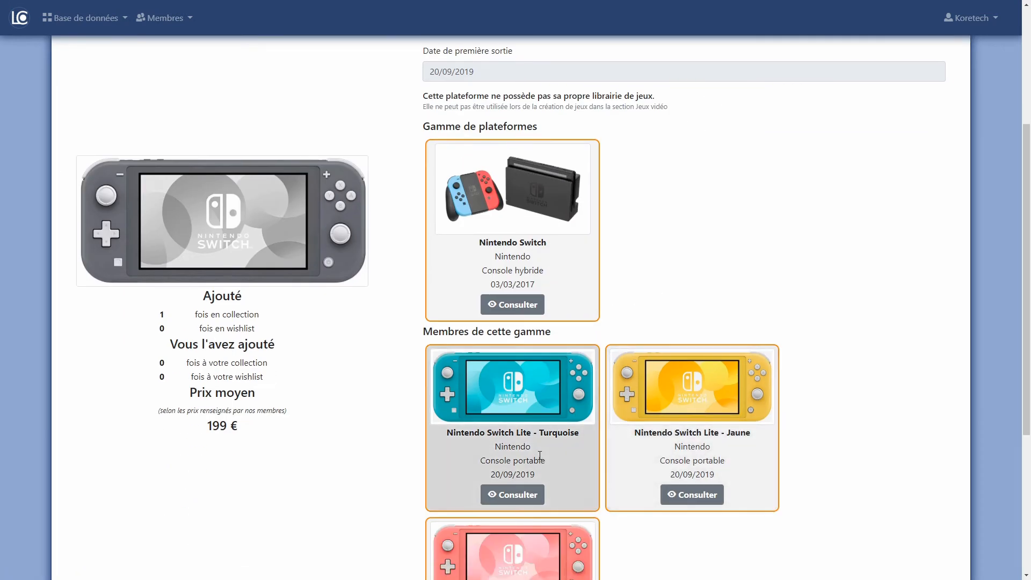
scroll(636, 388, "down", 2)
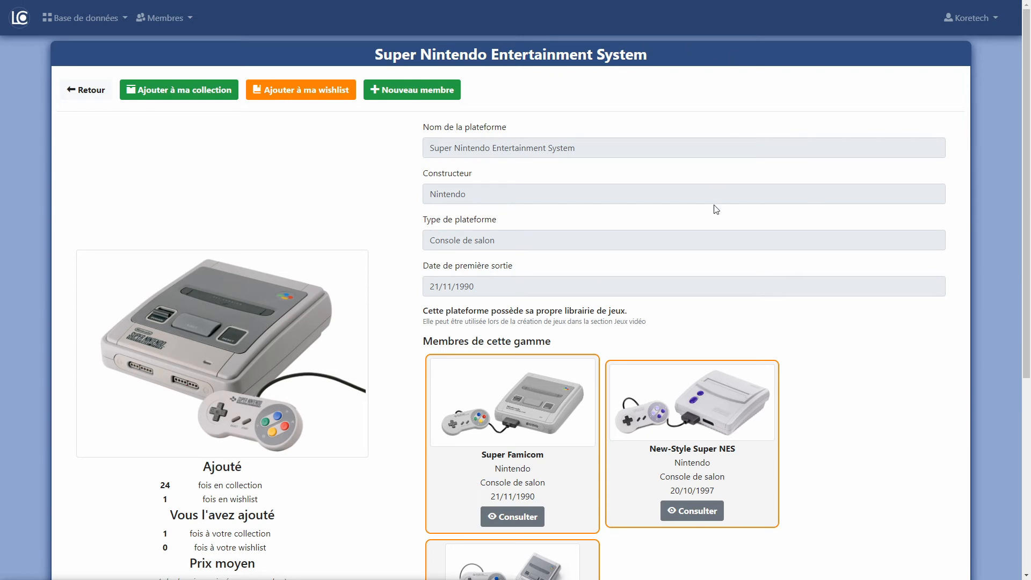
Step: From the Super Famicom record, start a new range member named "Satellaview" with Nintendo as its manufacturer
left_click(526, 523)
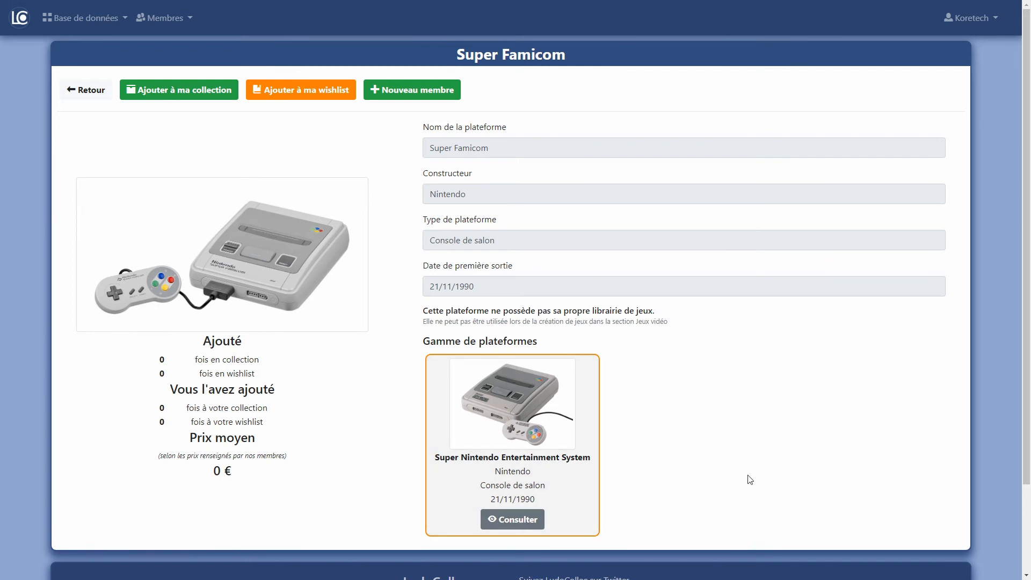
left_click(440, 99)
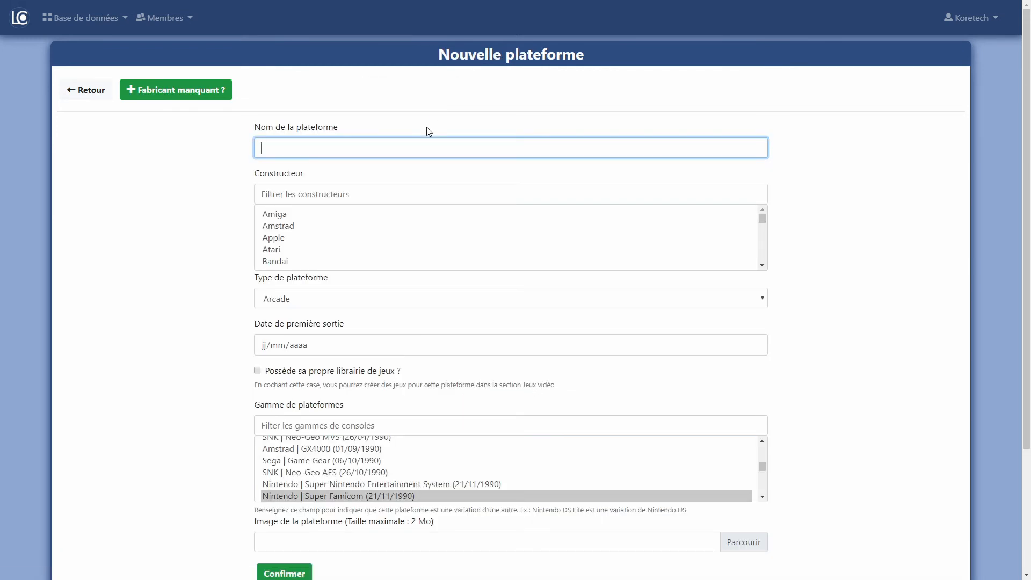
type("Satellaview")
key("Tab")
type("Ninte")
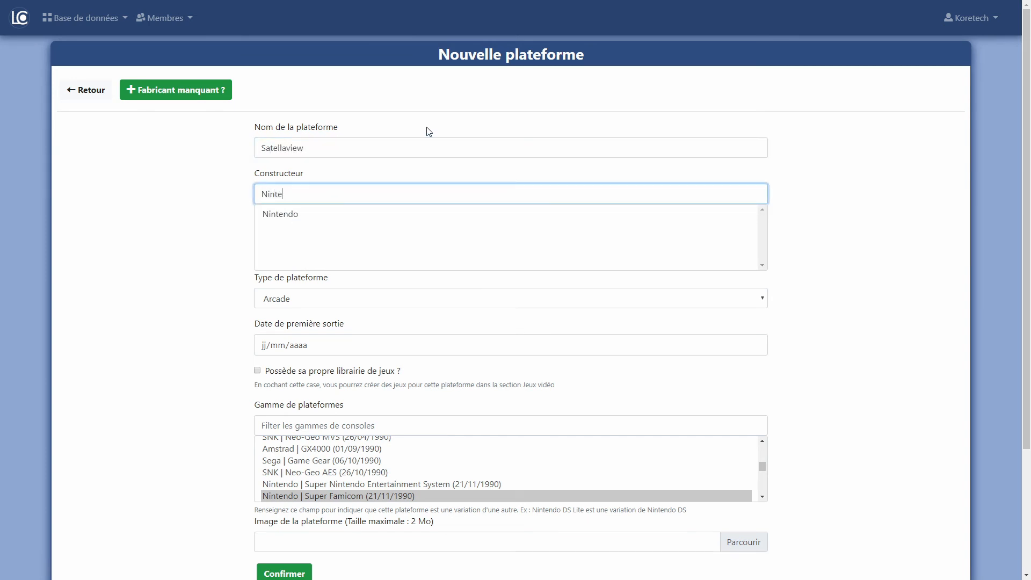
key("Tab")
key("Down")
key("Tab")
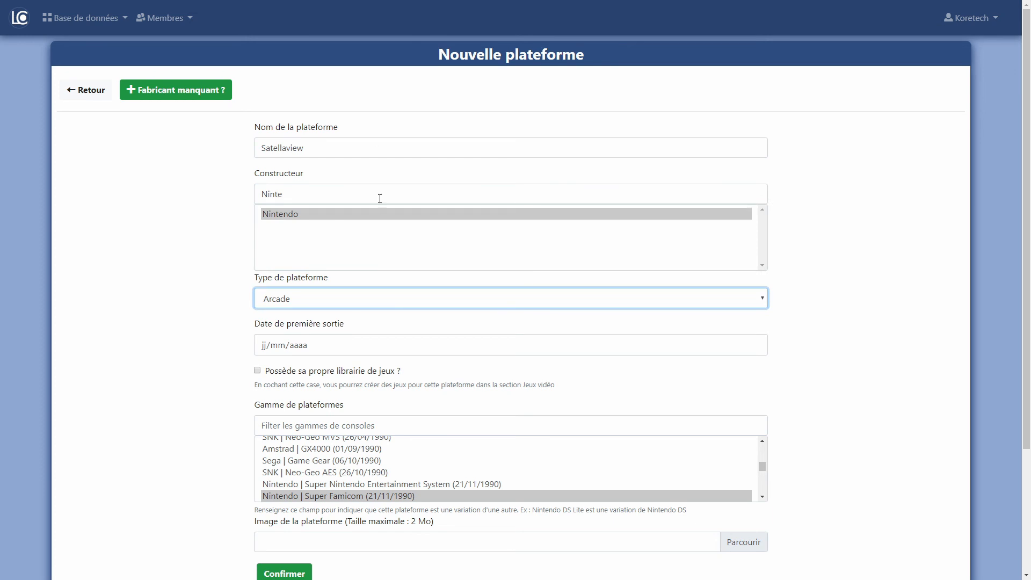
Step: Set the Satellaview's type to Périphérique and release date to 24/04/1995, and mark it as having its own game library
left_click(412, 299)
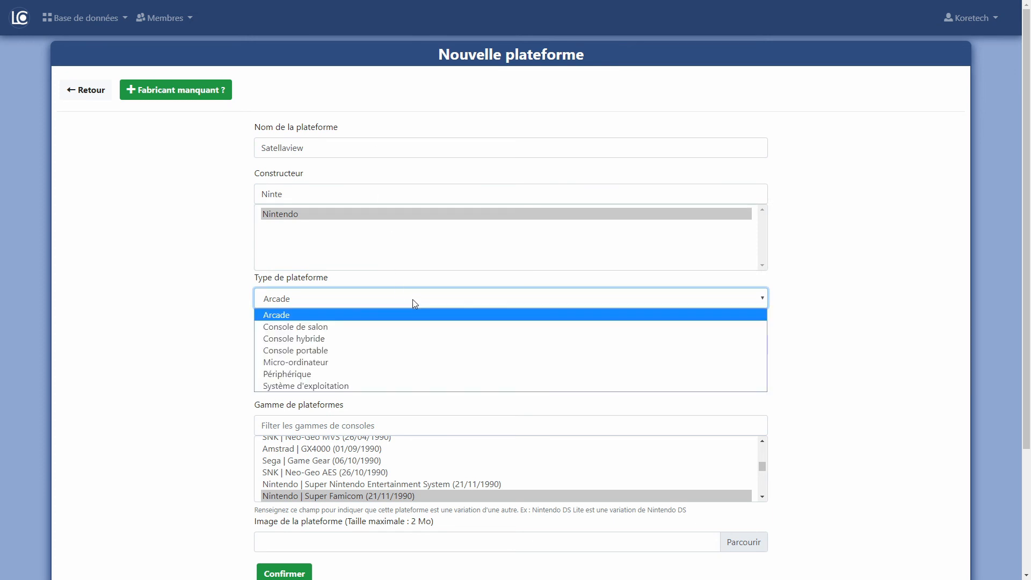
left_click(315, 375)
key("Tab")
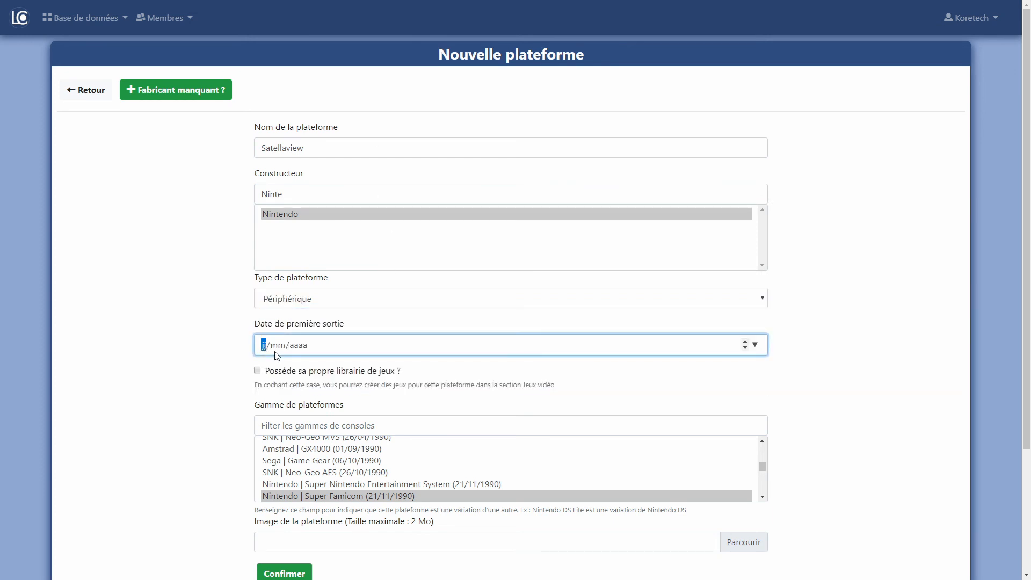
type("24041995")
left_click(257, 370)
mouse_move(254, 385)
left_mouse_down()
mouse_move(396, 385)
mouse_move(303, 385)
mouse_move(264, 371)
left_mouse_up()
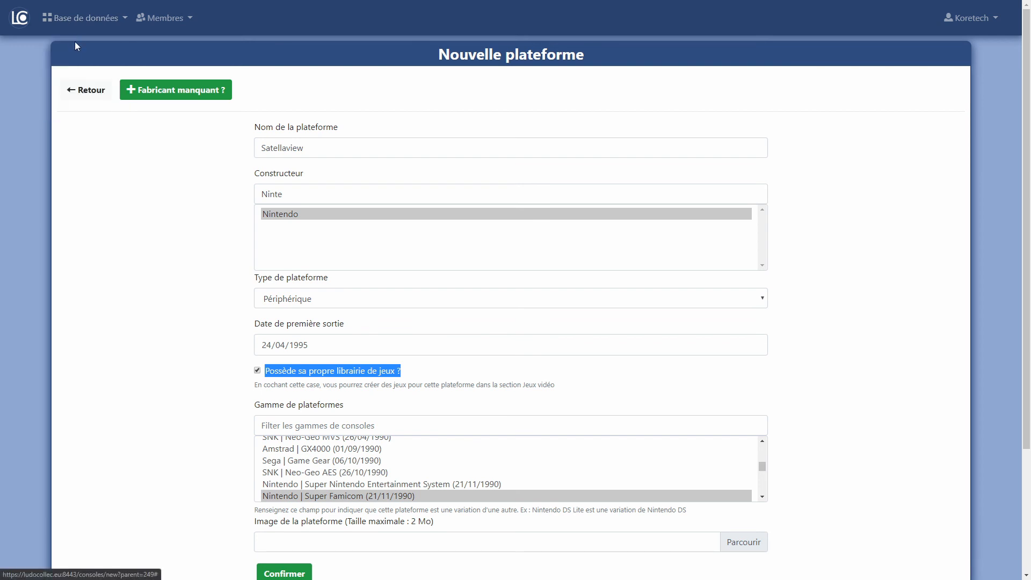
Step: Attach the image 600px-Satellaview_with_Super_Famicom.jpg to the Satellaview and submit the new platform
scroll(145, 376, "down", 2)
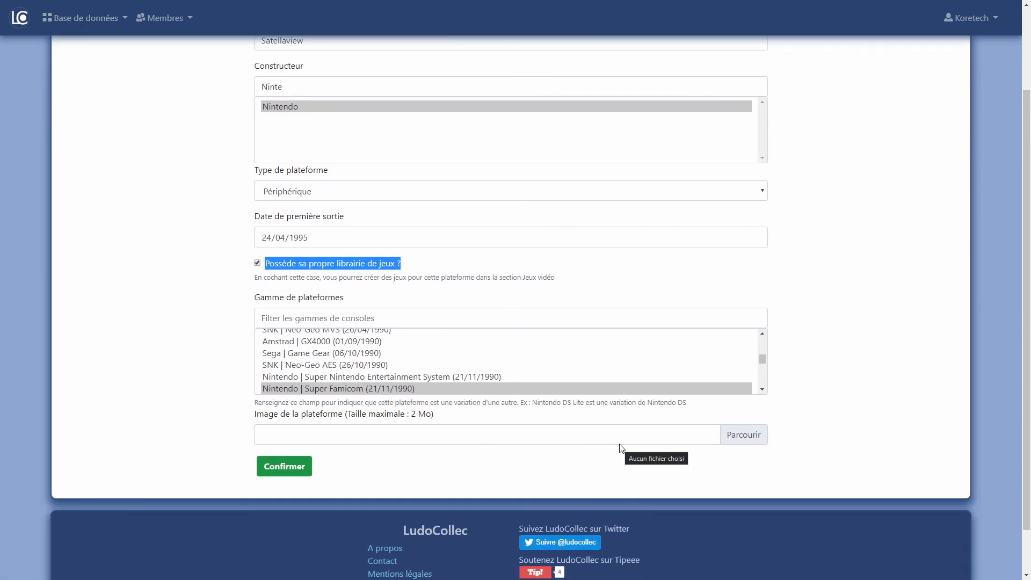
left_click(734, 442)
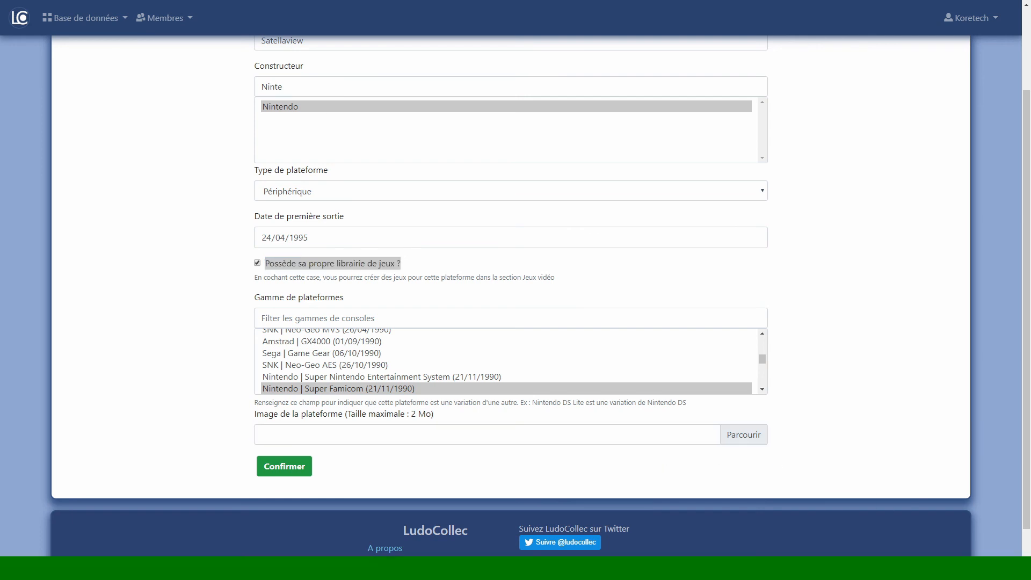
key("Return")
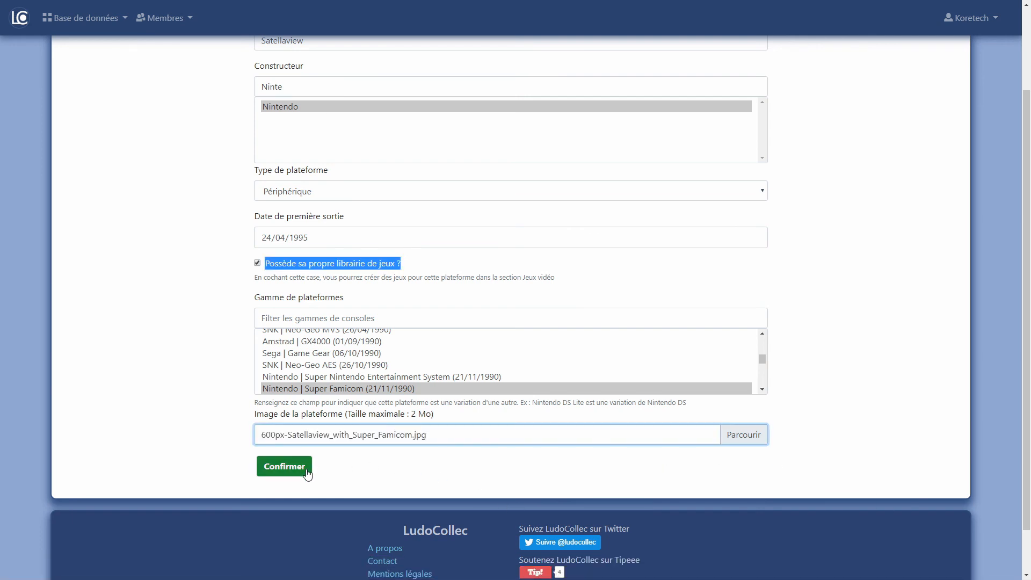
left_click(284, 466)
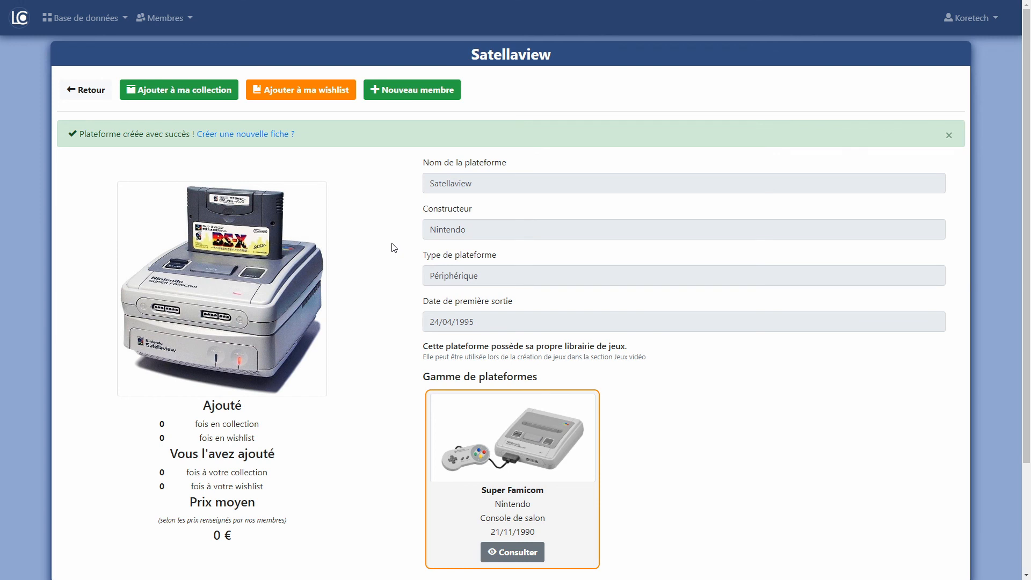
Step: Open the Super Famicom record and its parent Super Nintendo Entertainment System, examining the range members listed on each
left_click(527, 559)
scroll(526, 558, "down", 1)
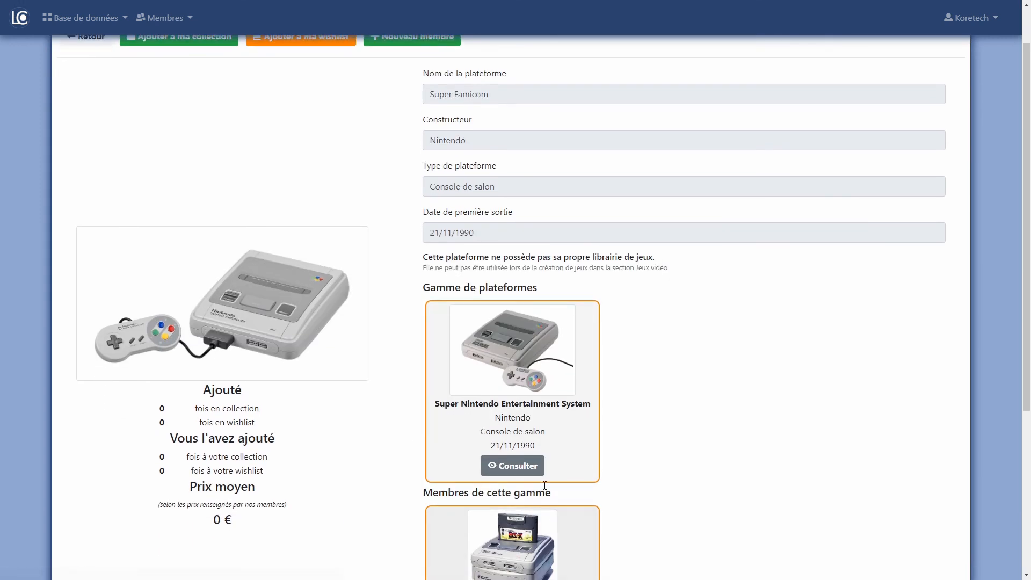
scroll(545, 391, "down", 4)
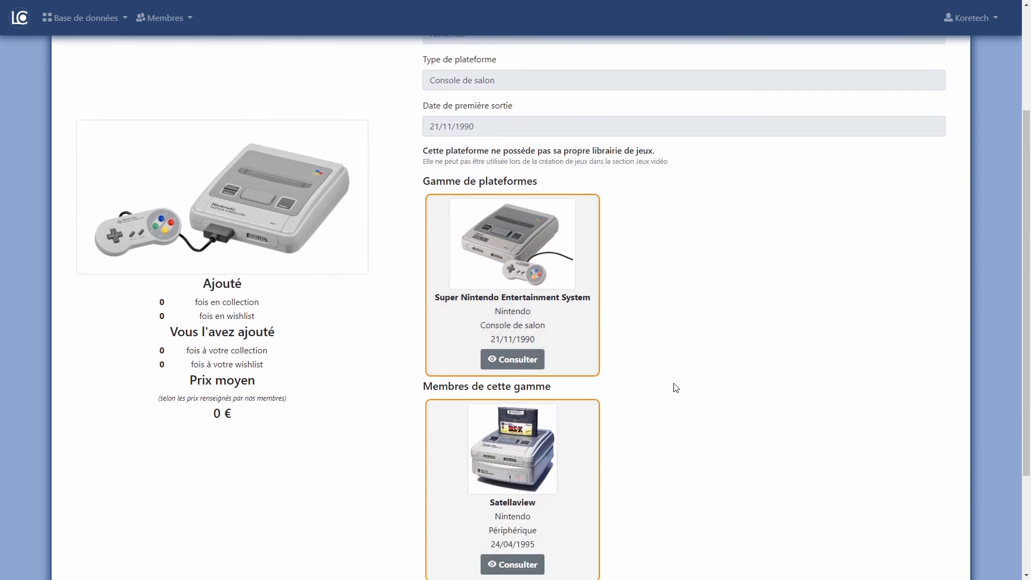
left_click(498, 243)
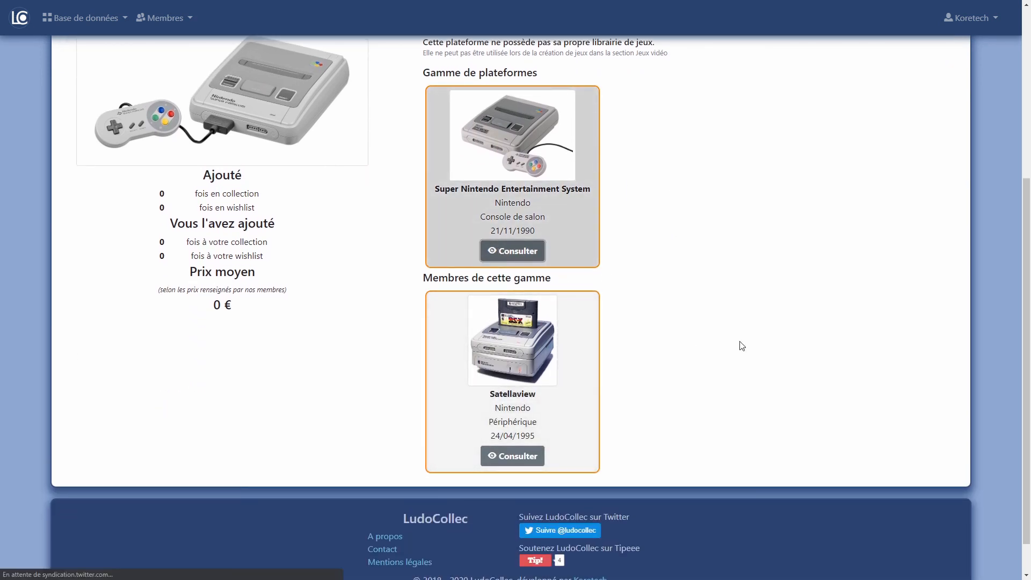
scroll(709, 316, "down", 2)
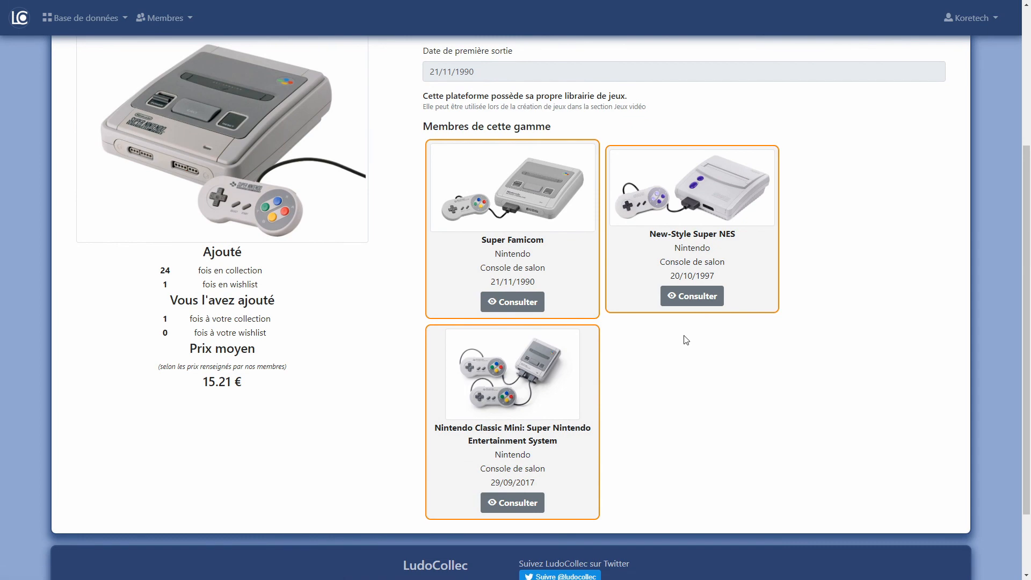
scroll(679, 353, "up", 4)
Step: Start a new game in the Jeux vidéo section and select Nintendo | Satellaview as its platform, filtering by "satella"
left_click(62, 21)
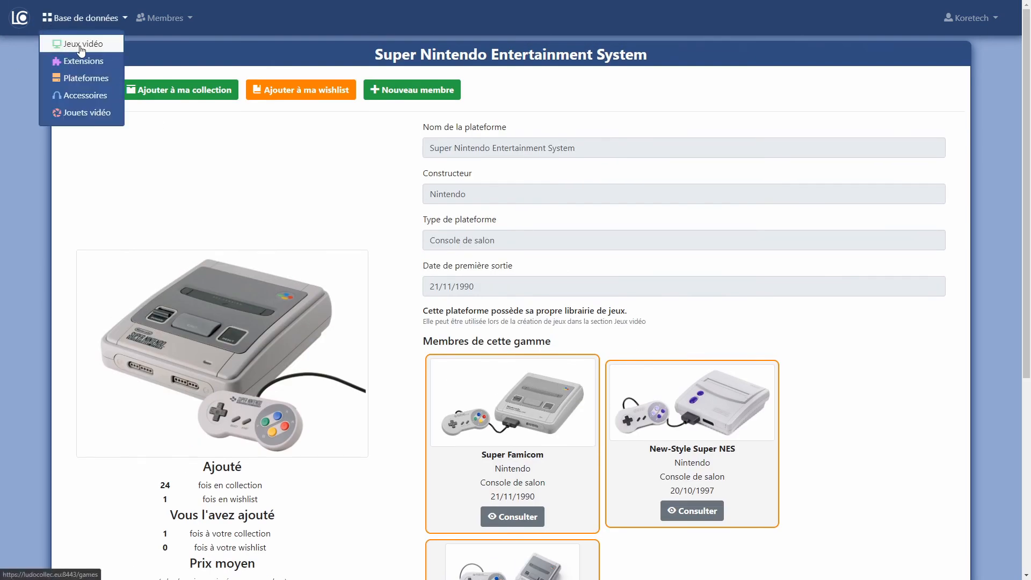
left_click(80, 44)
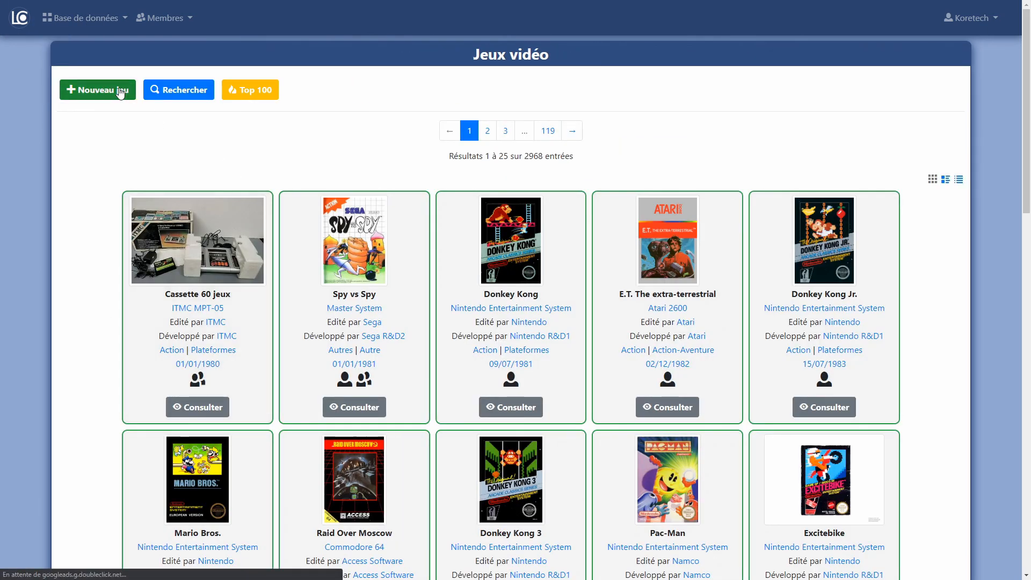
left_click(121, 92)
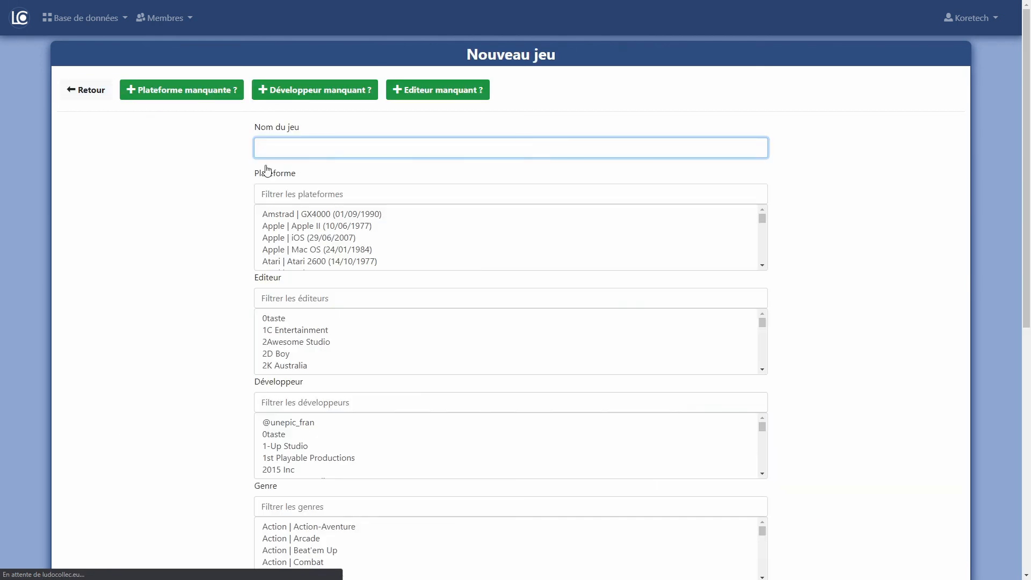
left_click(299, 193)
type("satella")
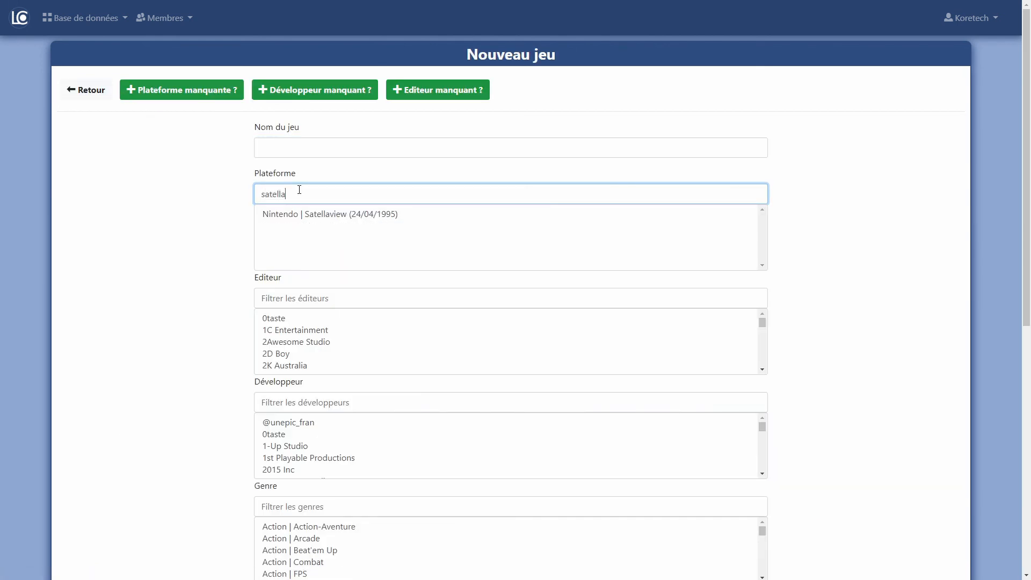
left_click(314, 216)
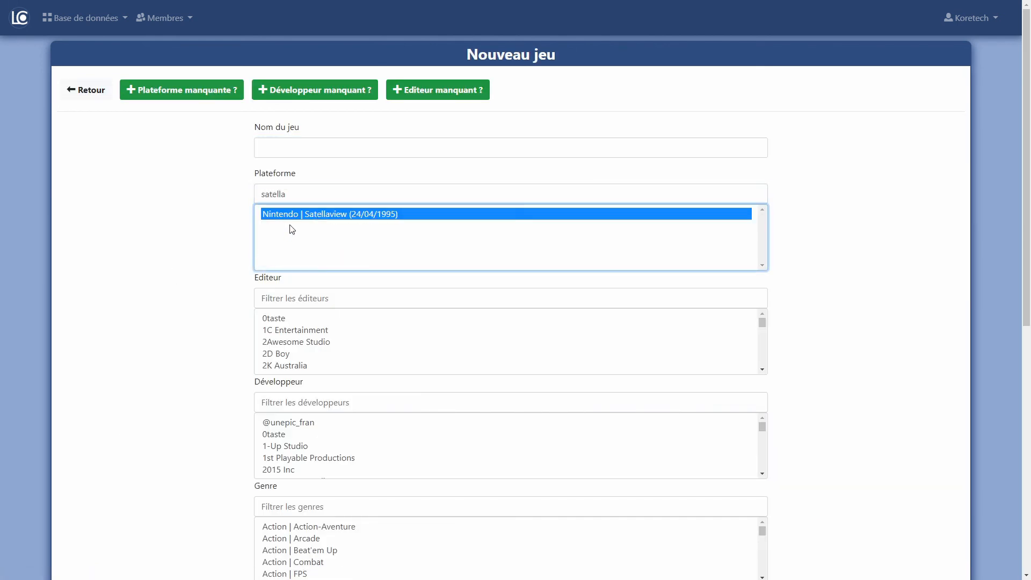